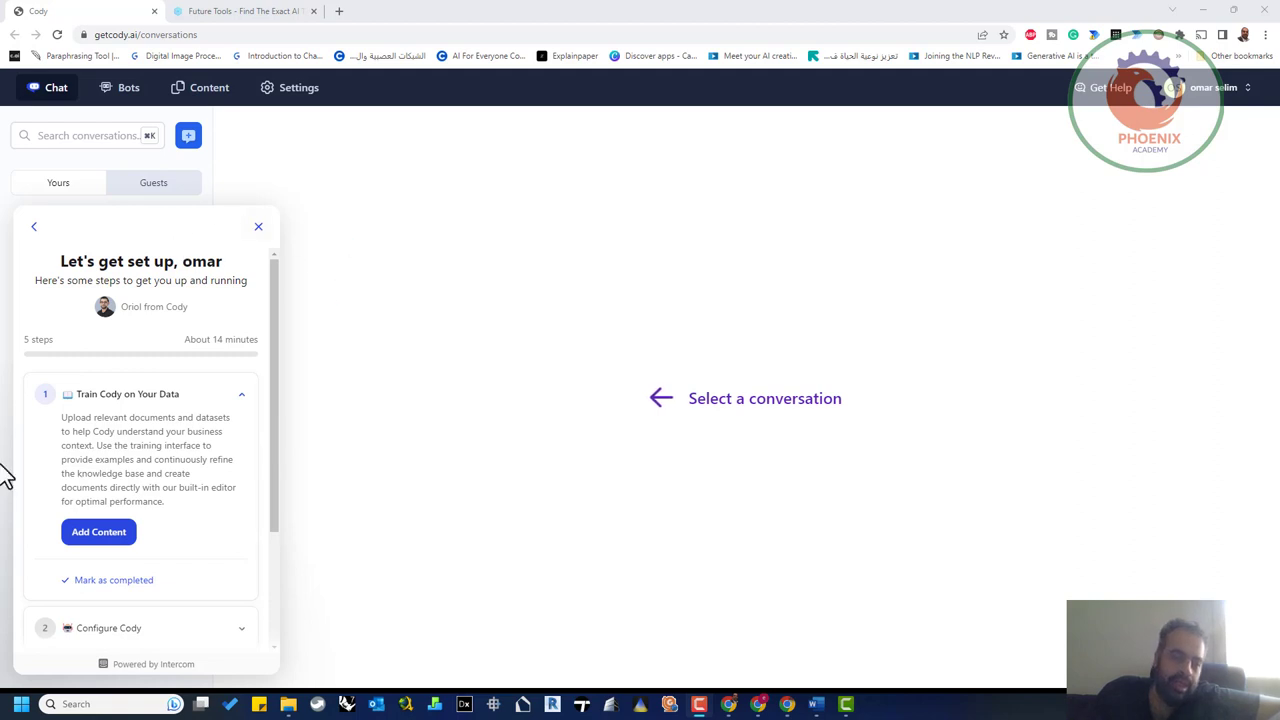
Step: Create a content folder named with the account owner's first name
click(100, 533)
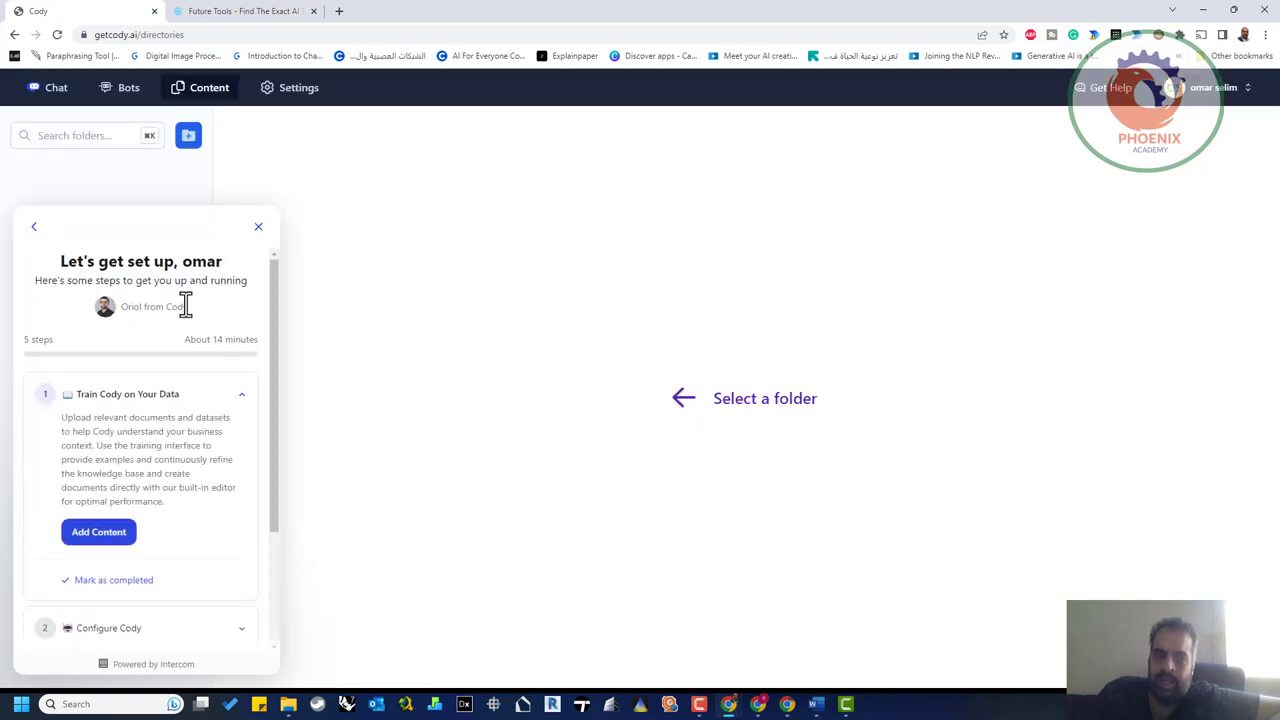
click(114, 532)
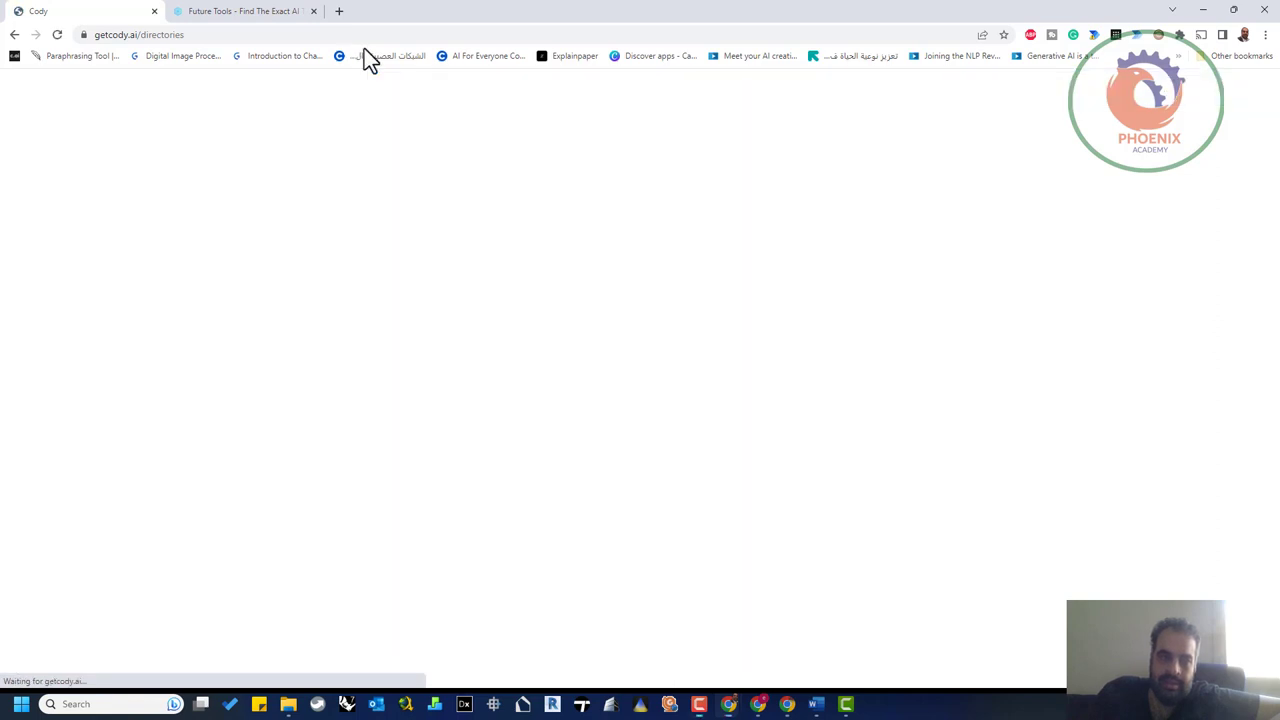
click(184, 146)
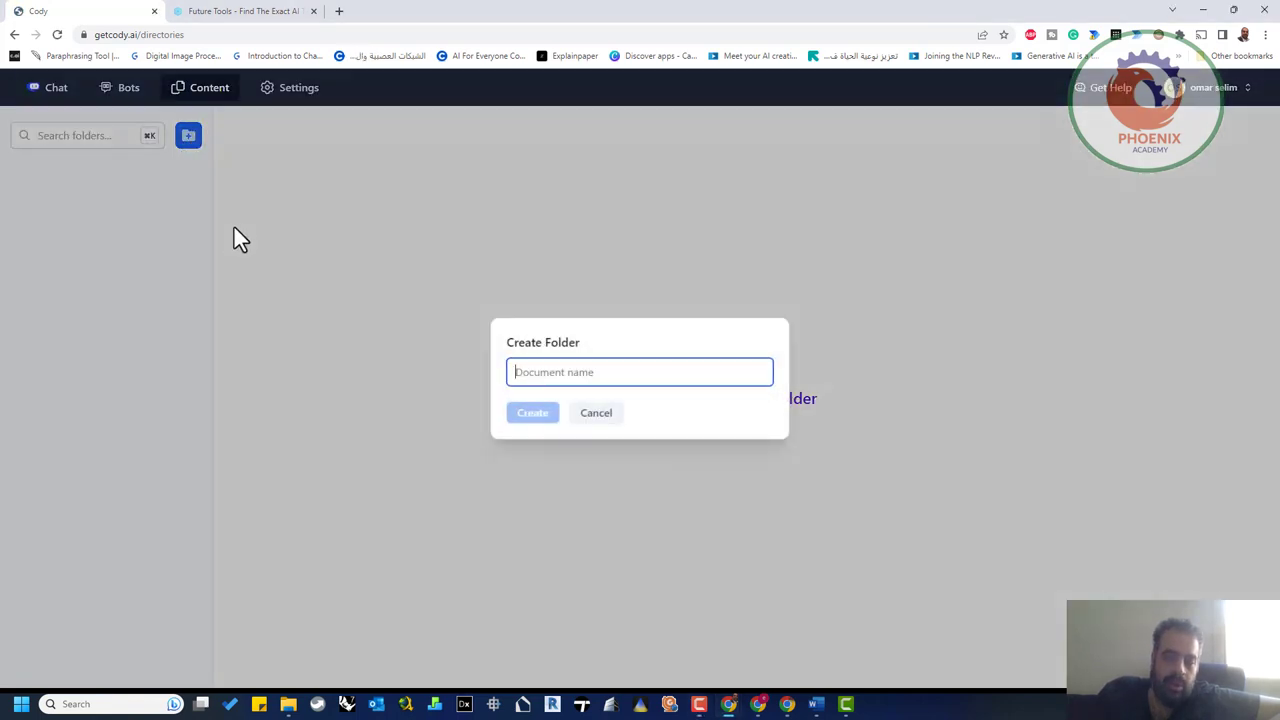
text(omar)
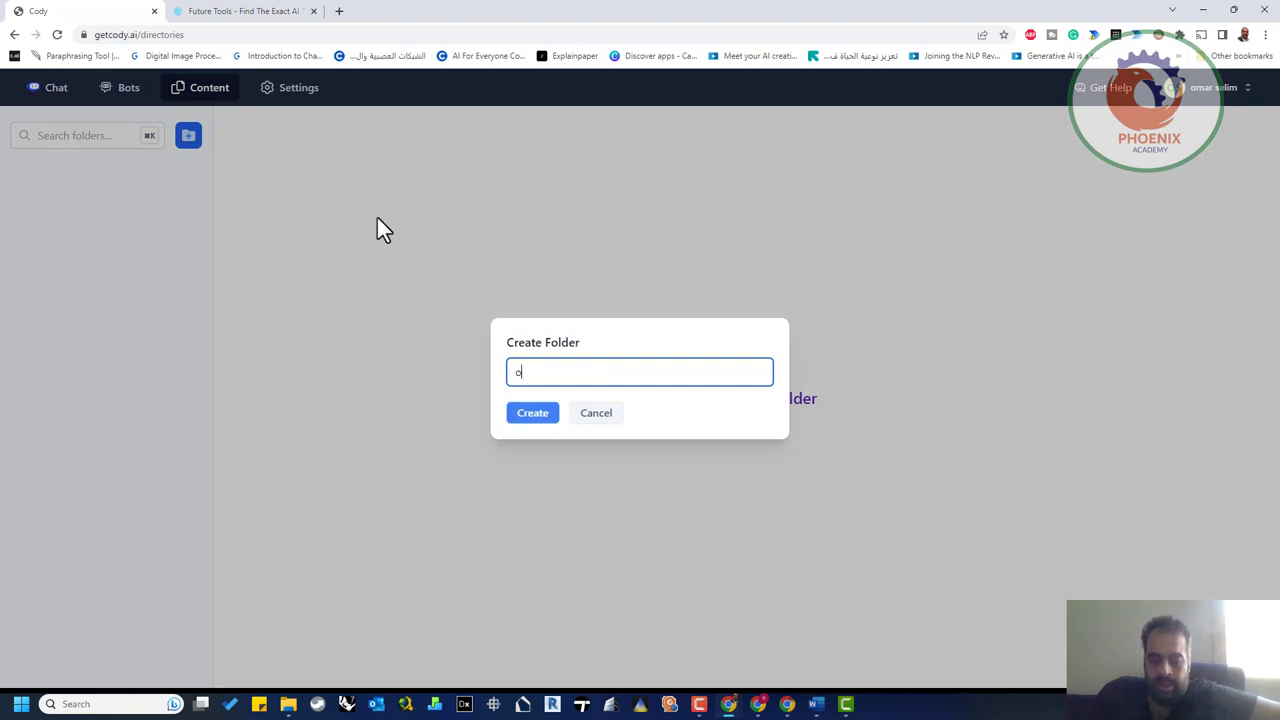
click(543, 412)
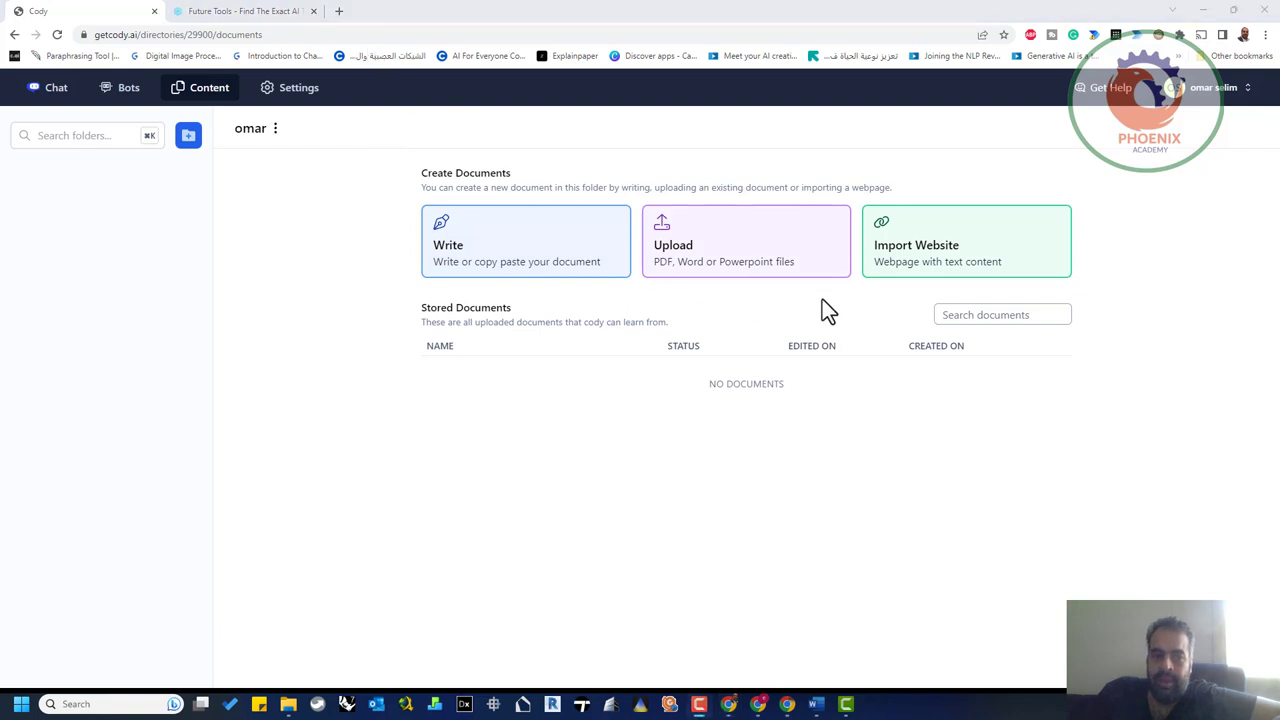
Step: Upload the BIM manager CV PDF to the new folder from the cv folder inside the owner's personal folder on DATA (D:)
click(806, 265)
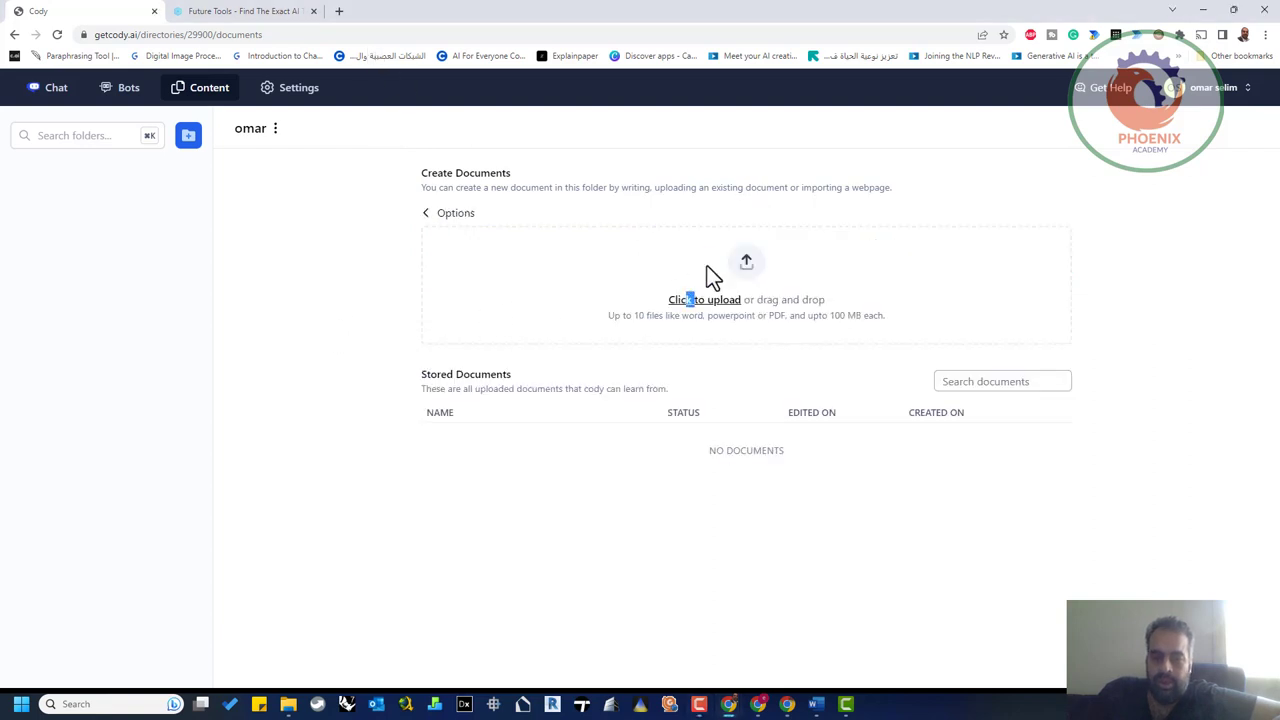
click(750, 287)
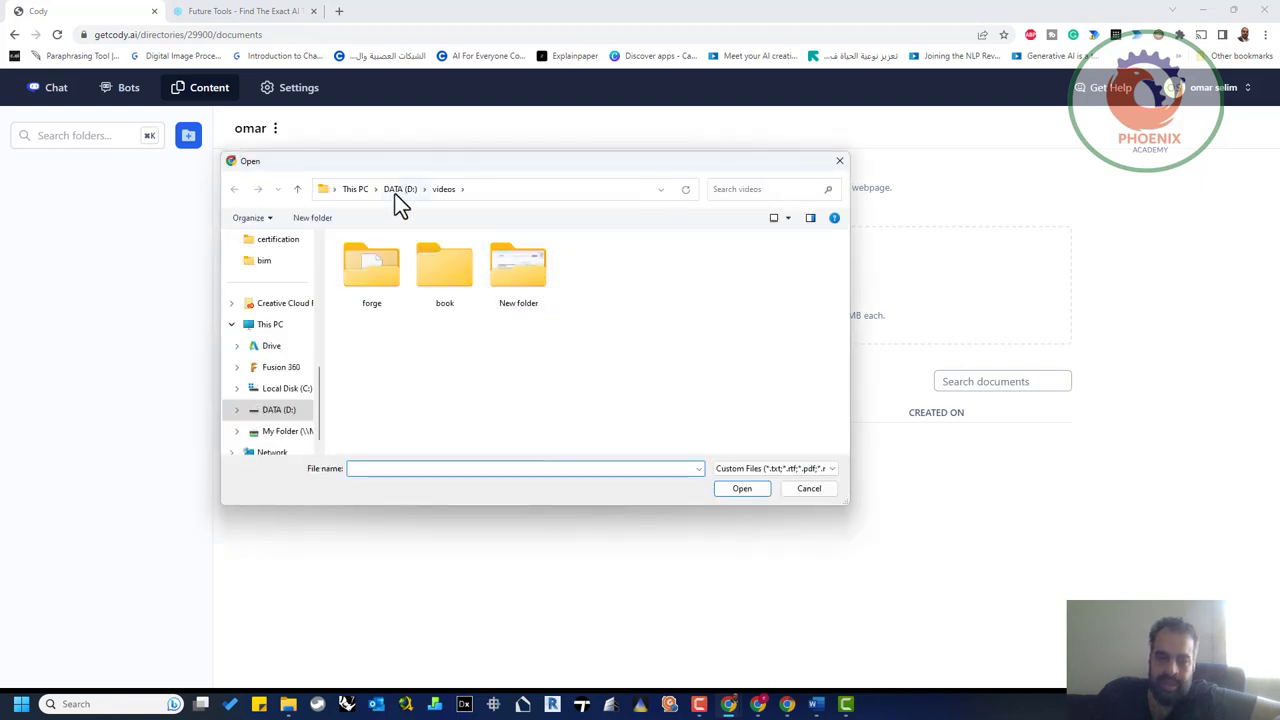
click(396, 192)
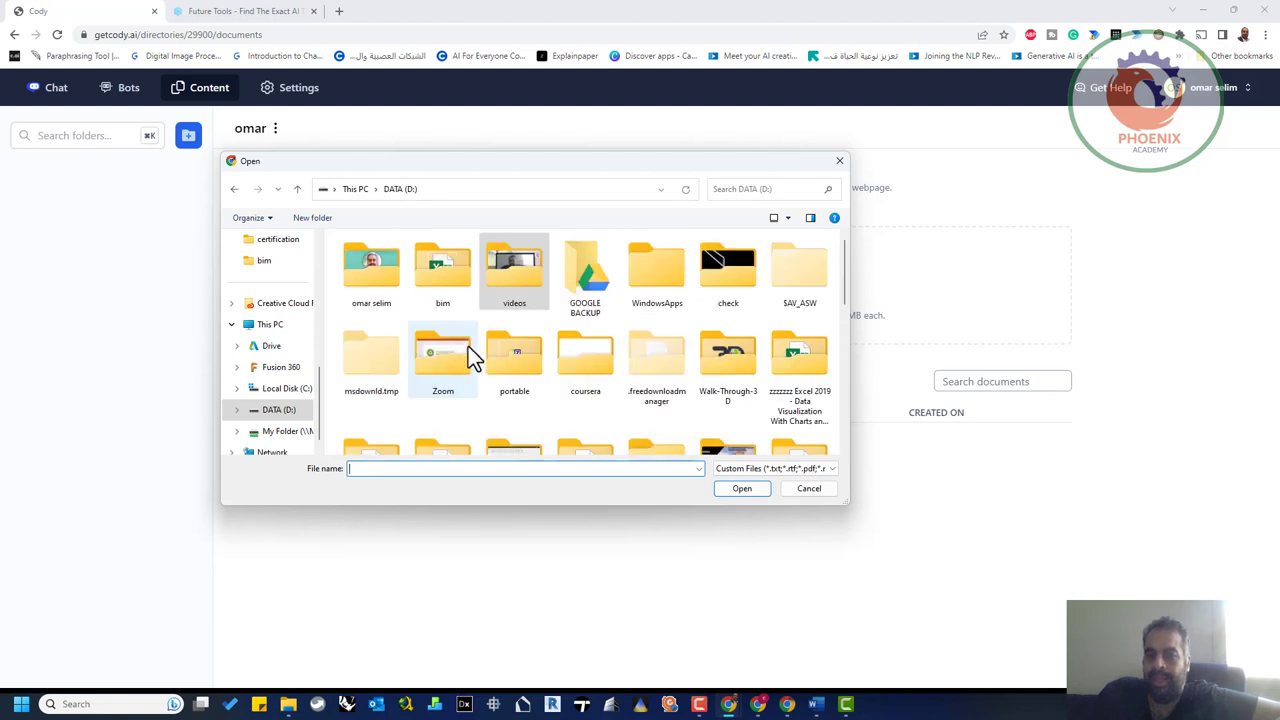
double_click(380, 288)
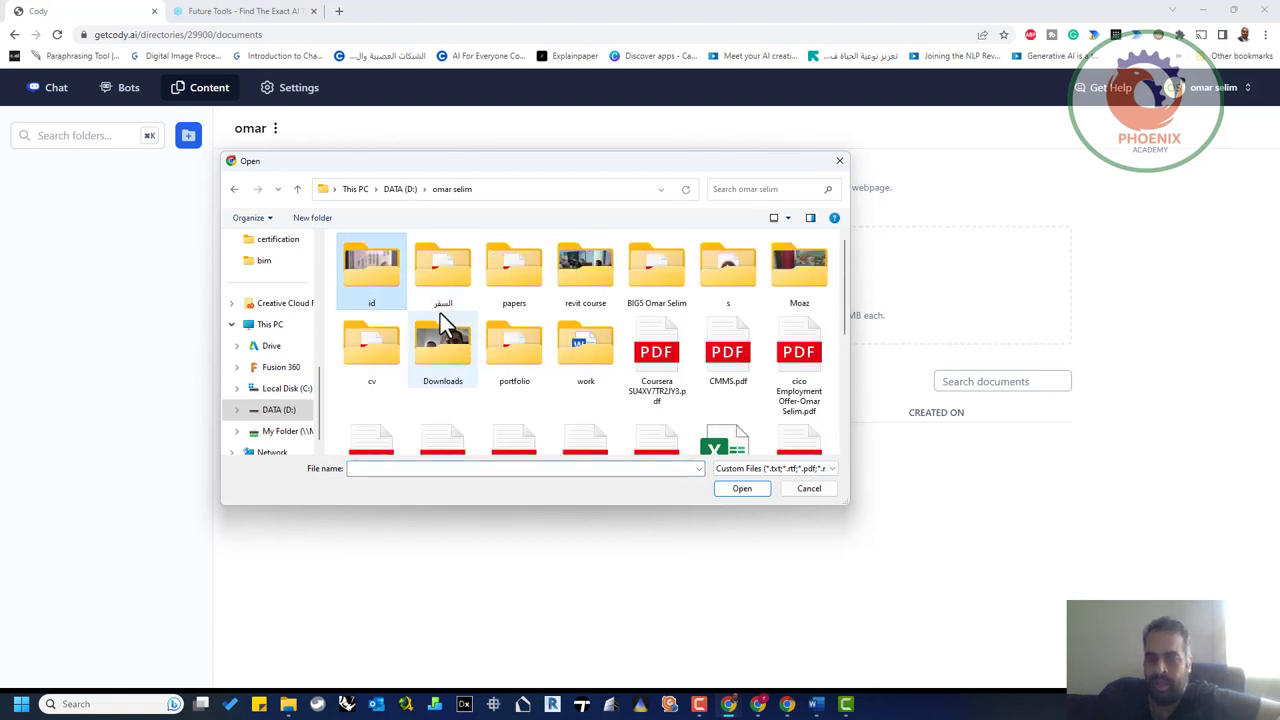
double_click(387, 341)
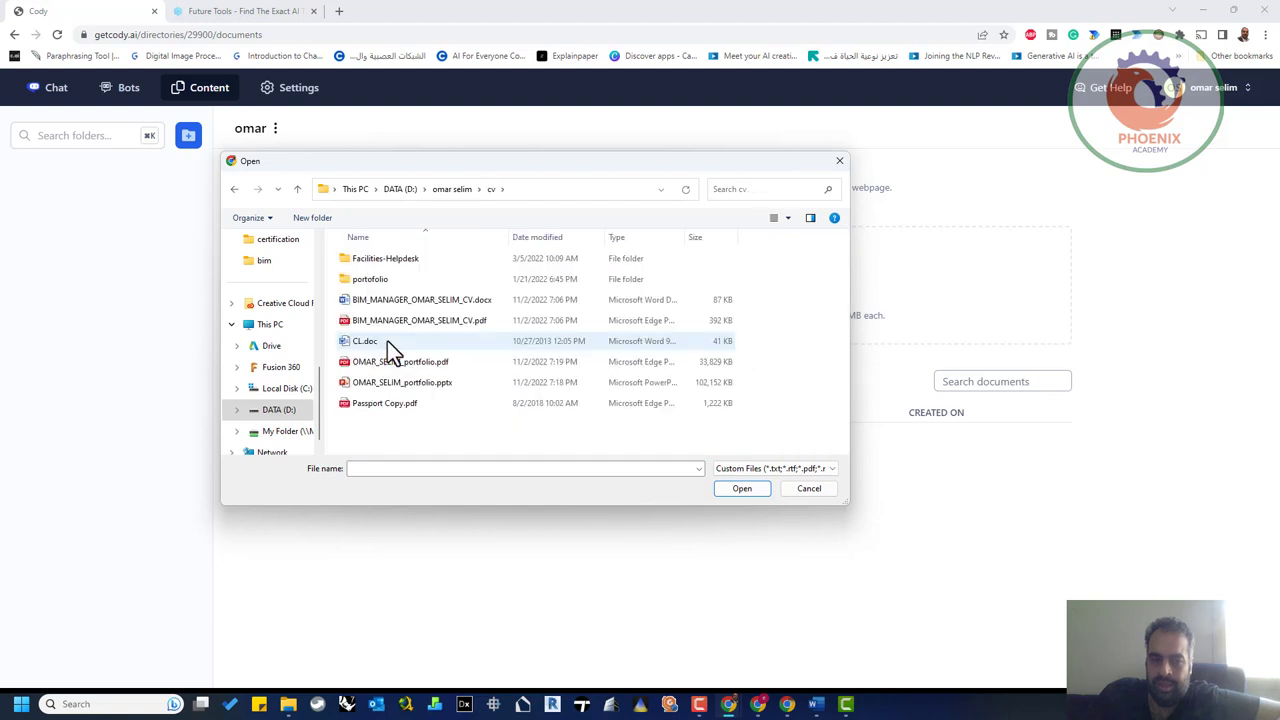
click(453, 319)
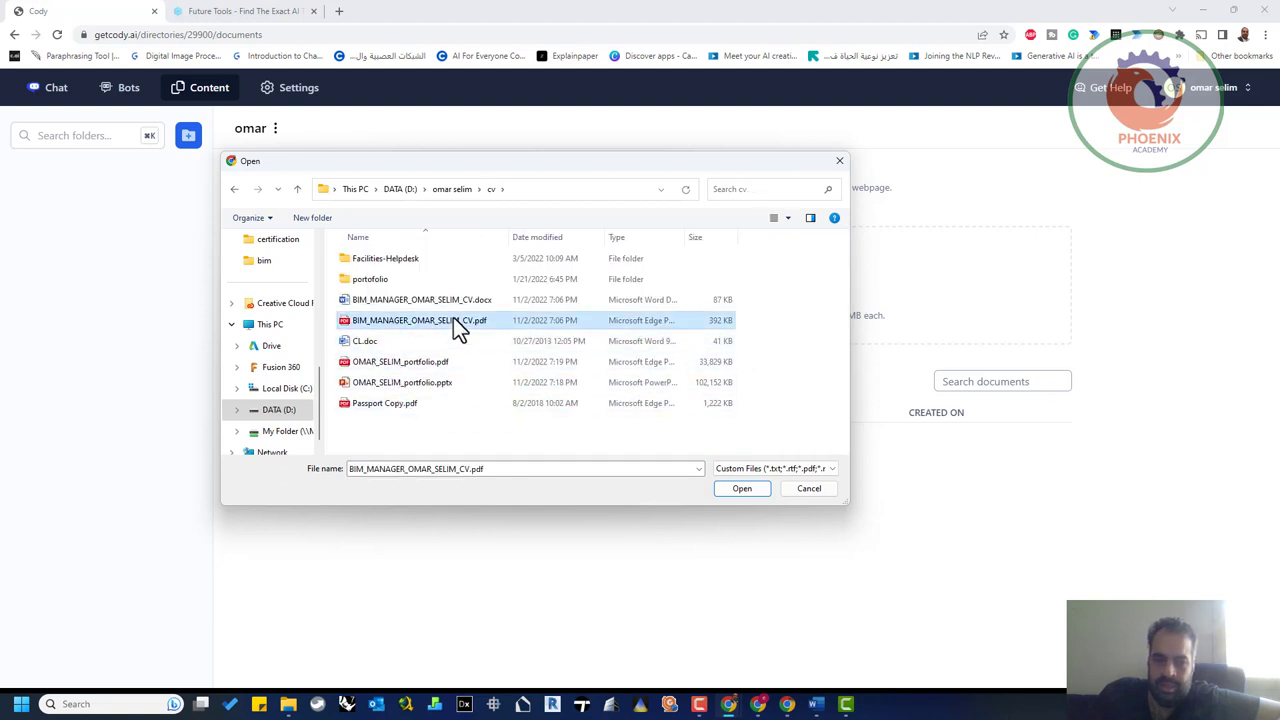
click(742, 488)
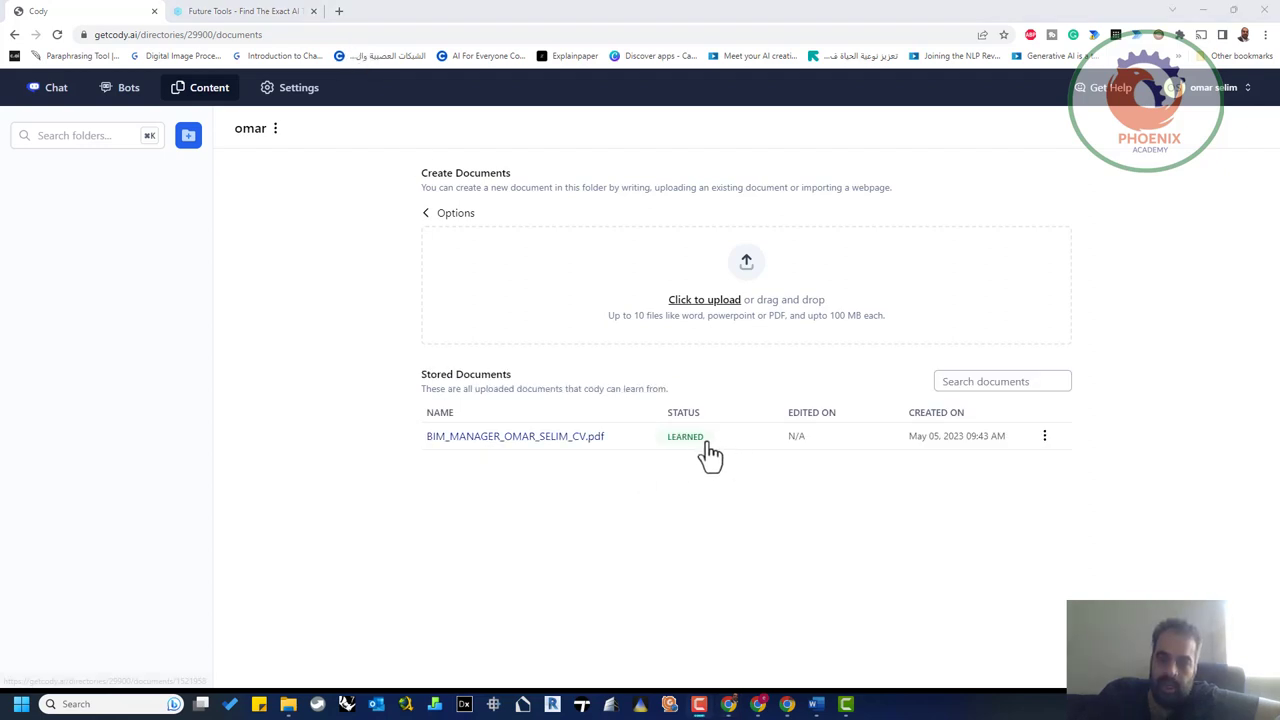
click(1044, 436)
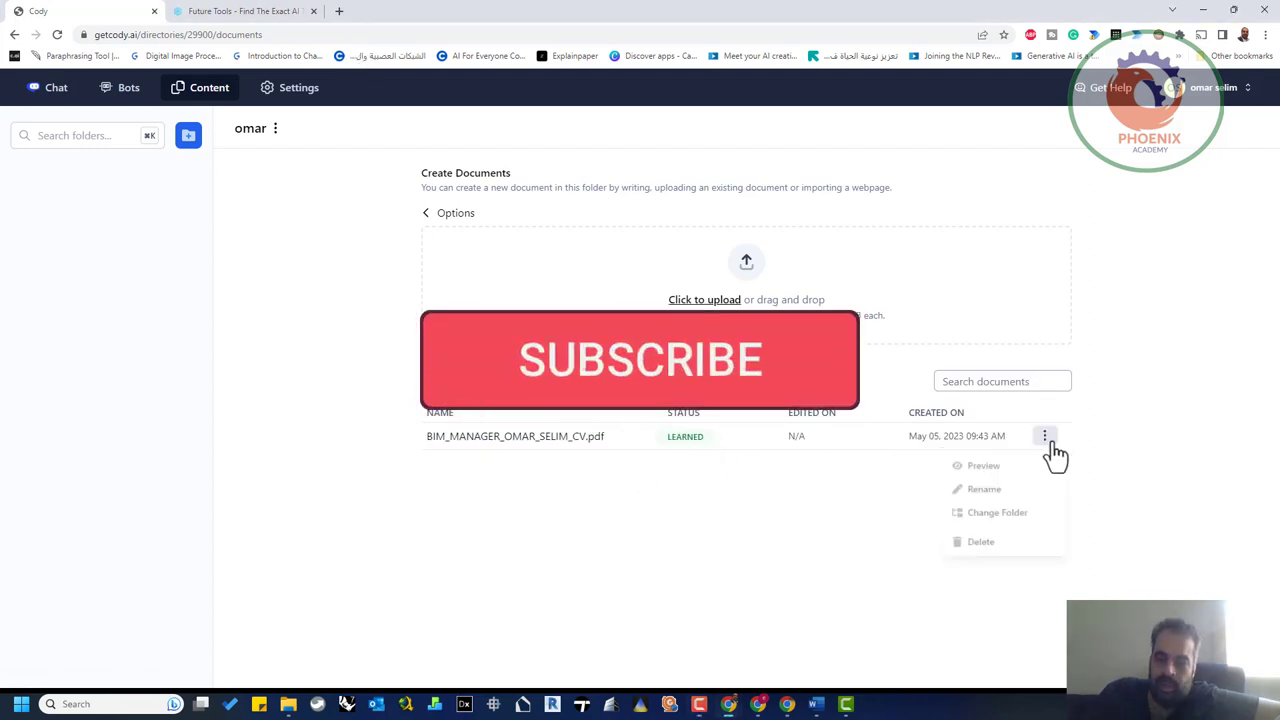
click(334, 316)
Step: Start a new chat conversation and send the message "hi"
click(60, 92)
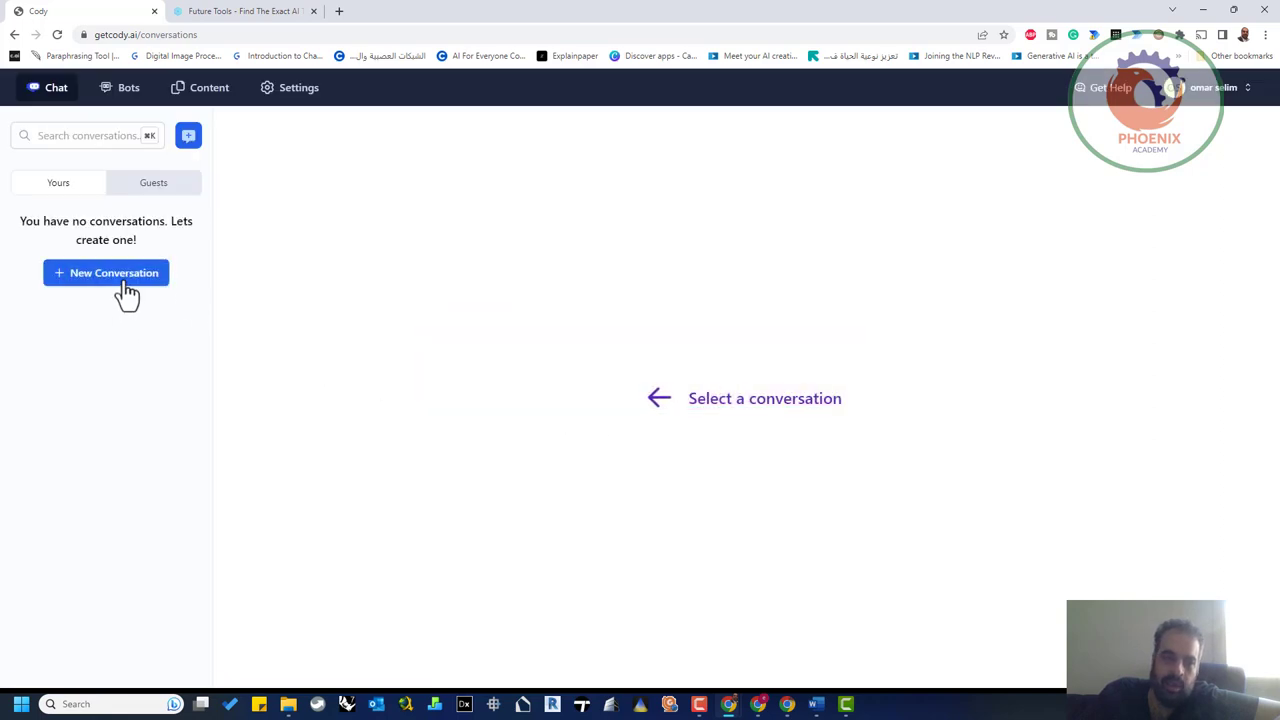
click(126, 285)
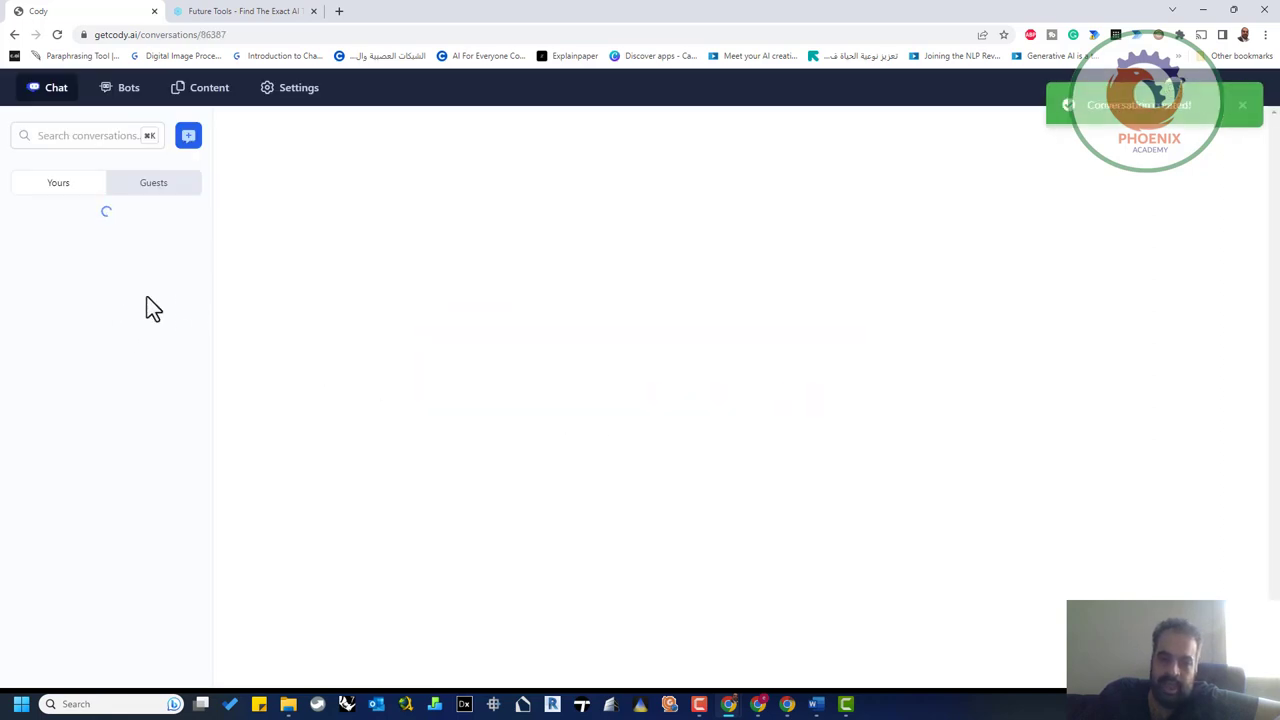
click(618, 625)
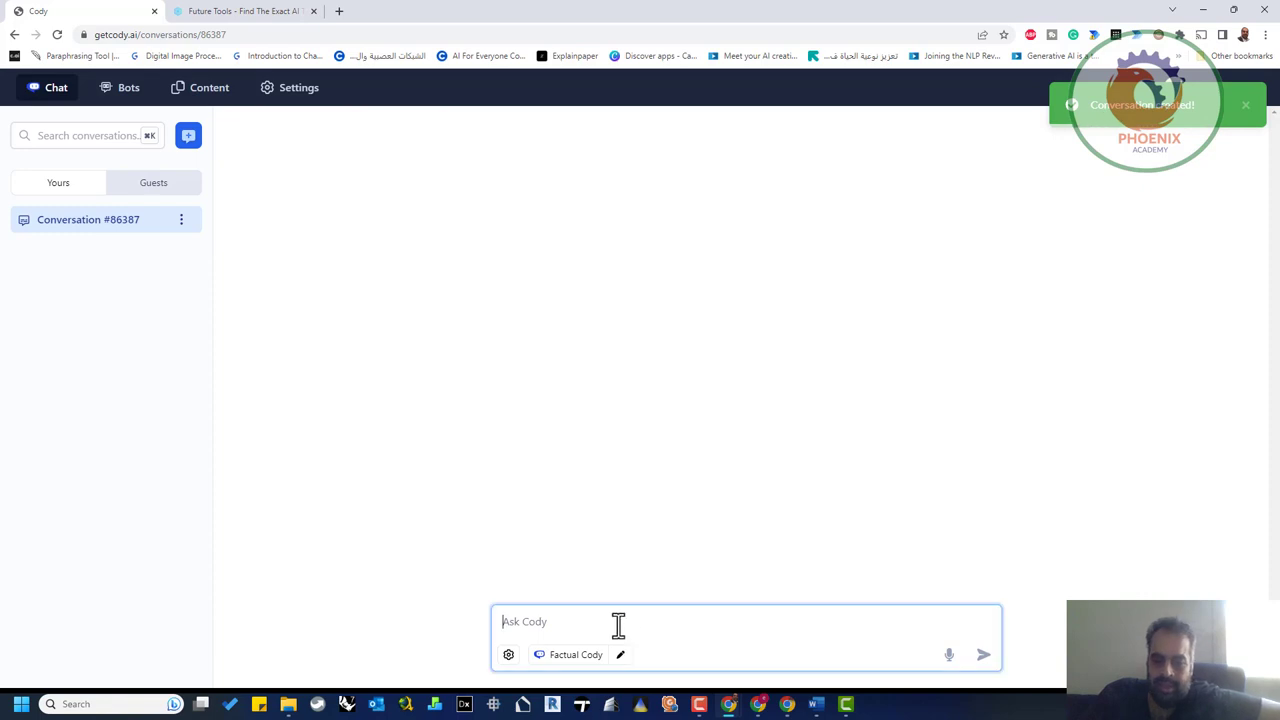
text(hi)
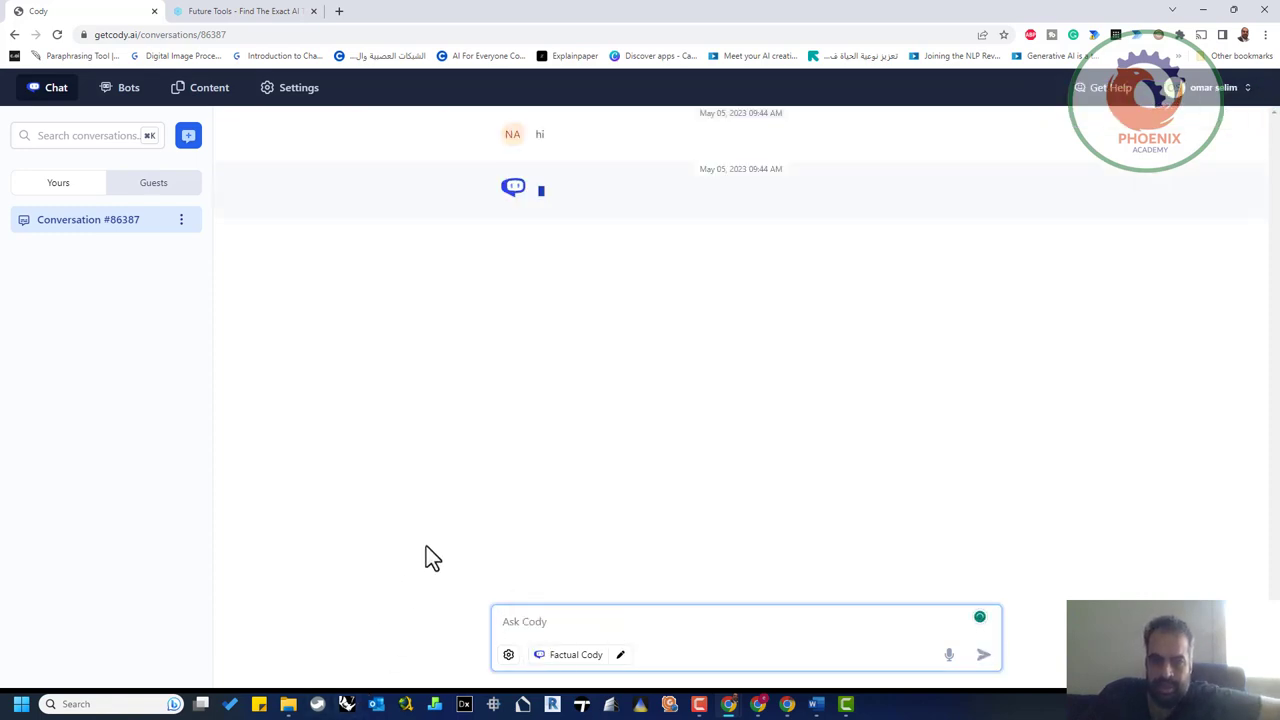
Step: Send the message "how are you cody" in the conversation
text(how a)
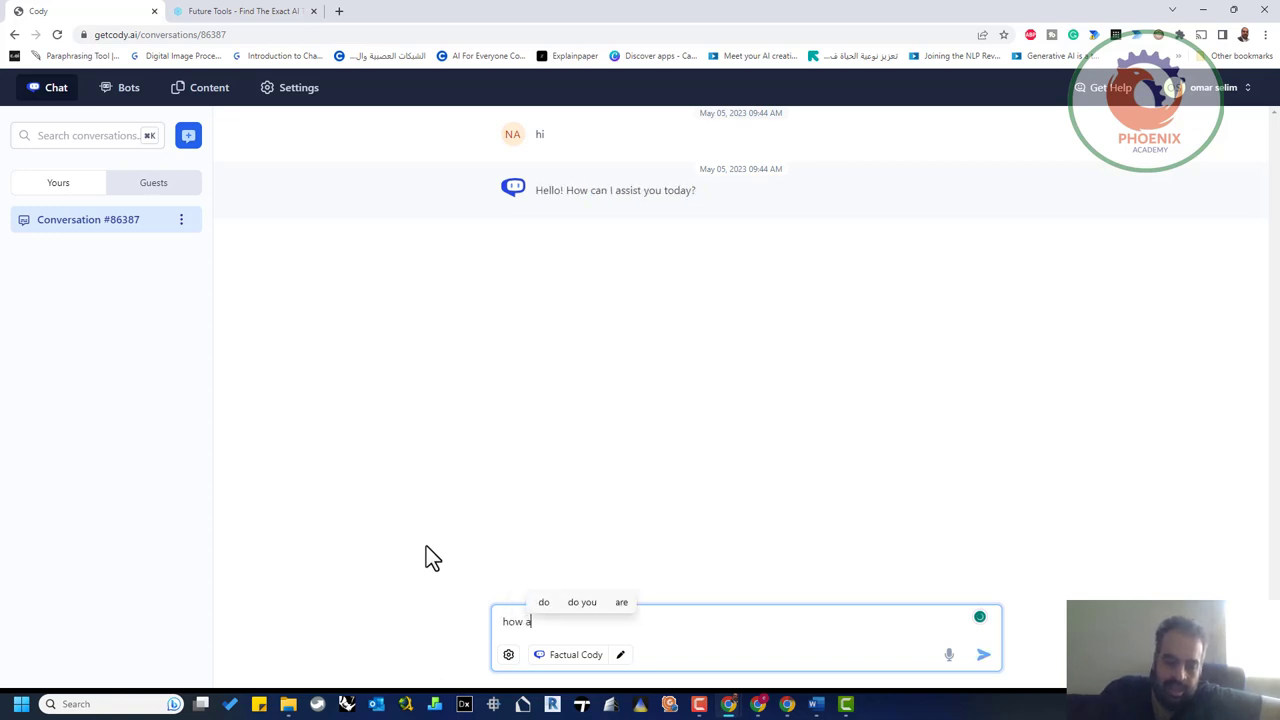
text(re you)
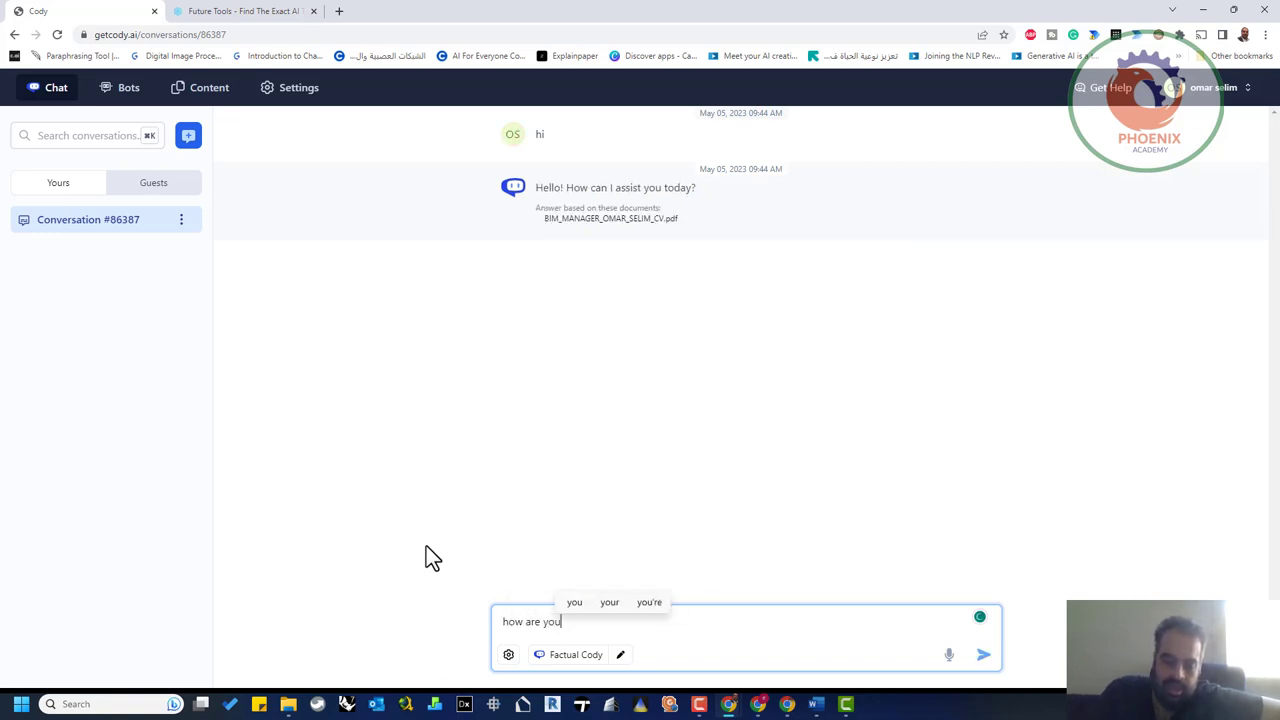
text( cody)
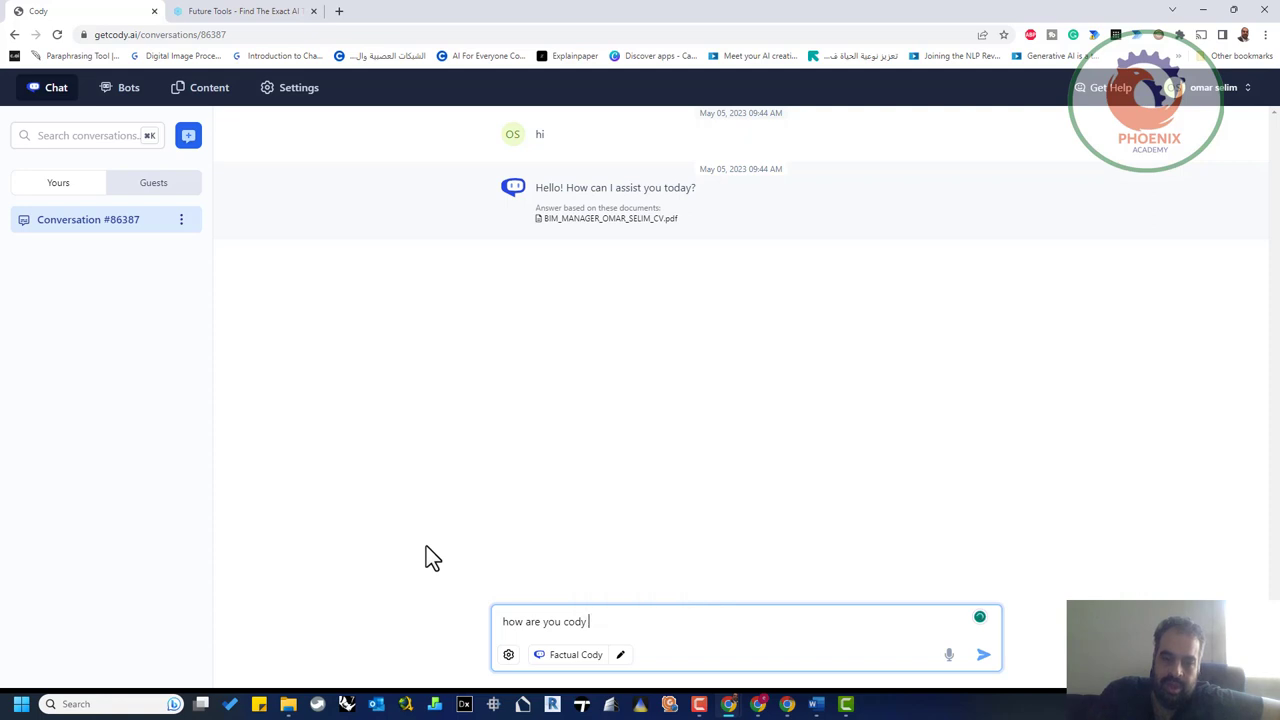
key(Return)
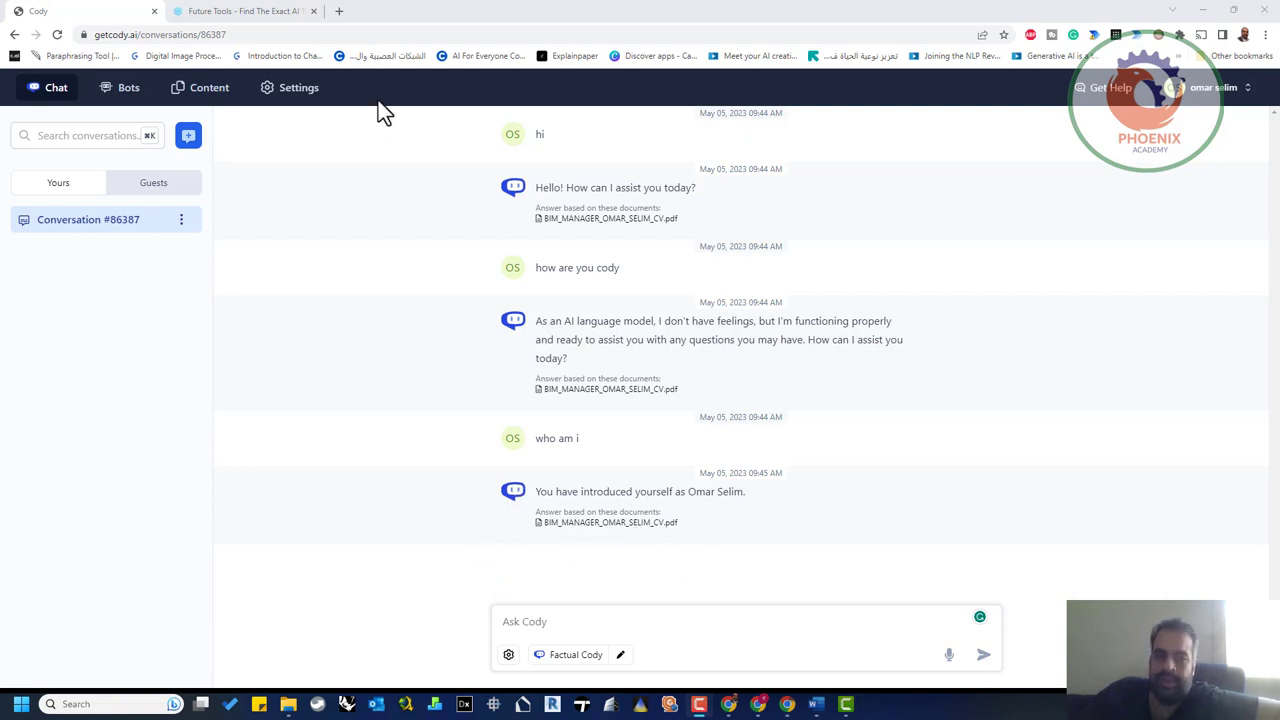
Step: Switch the conversation's bot to Creative Cody
click(578, 656)
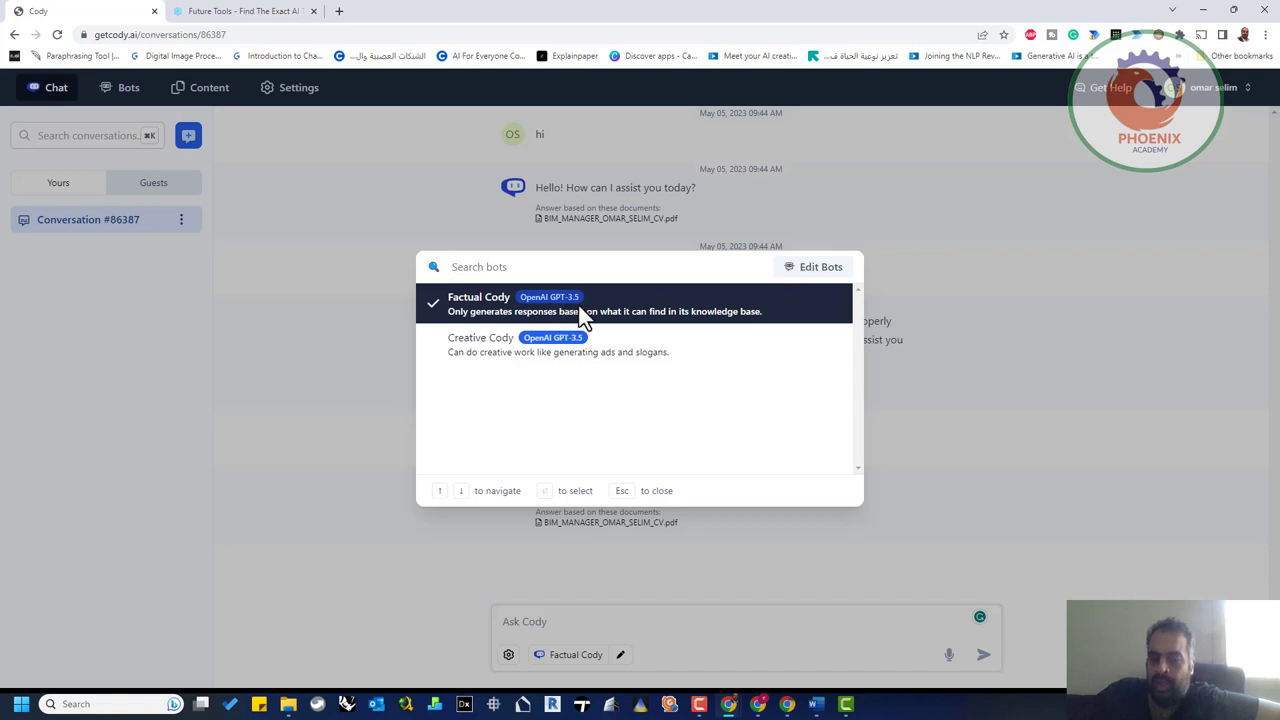
click(462, 354)
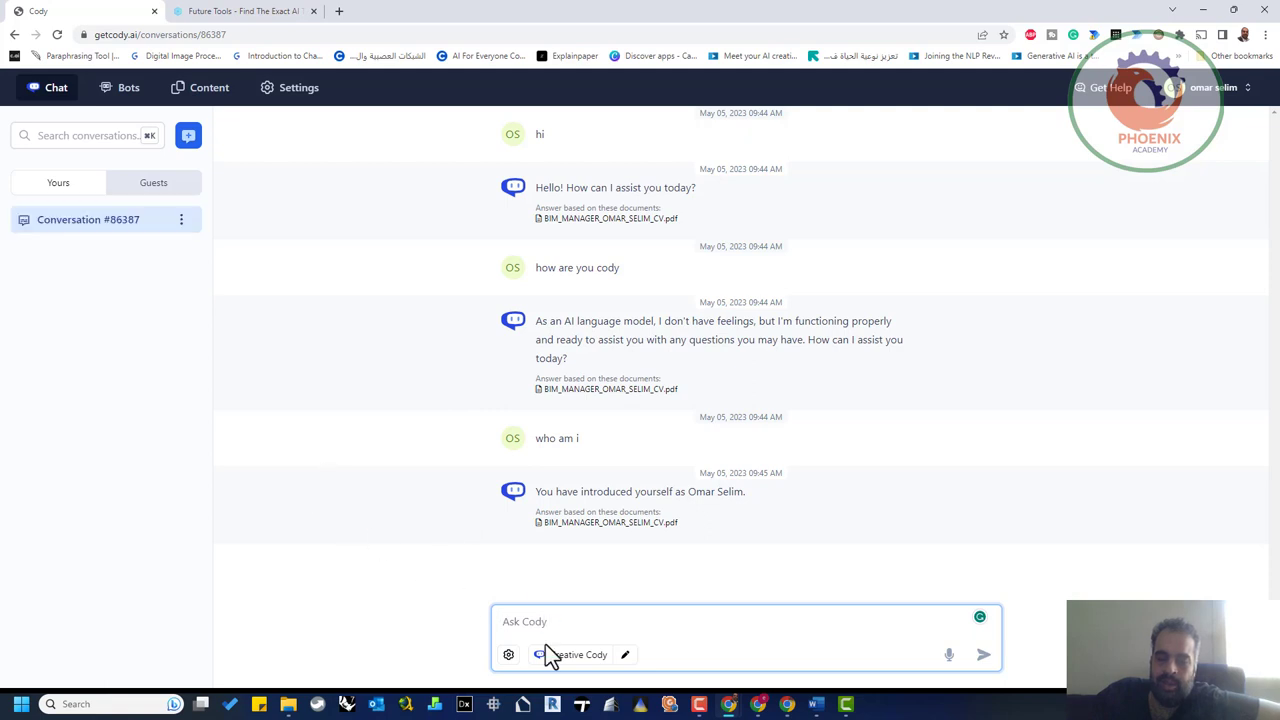
click(509, 655)
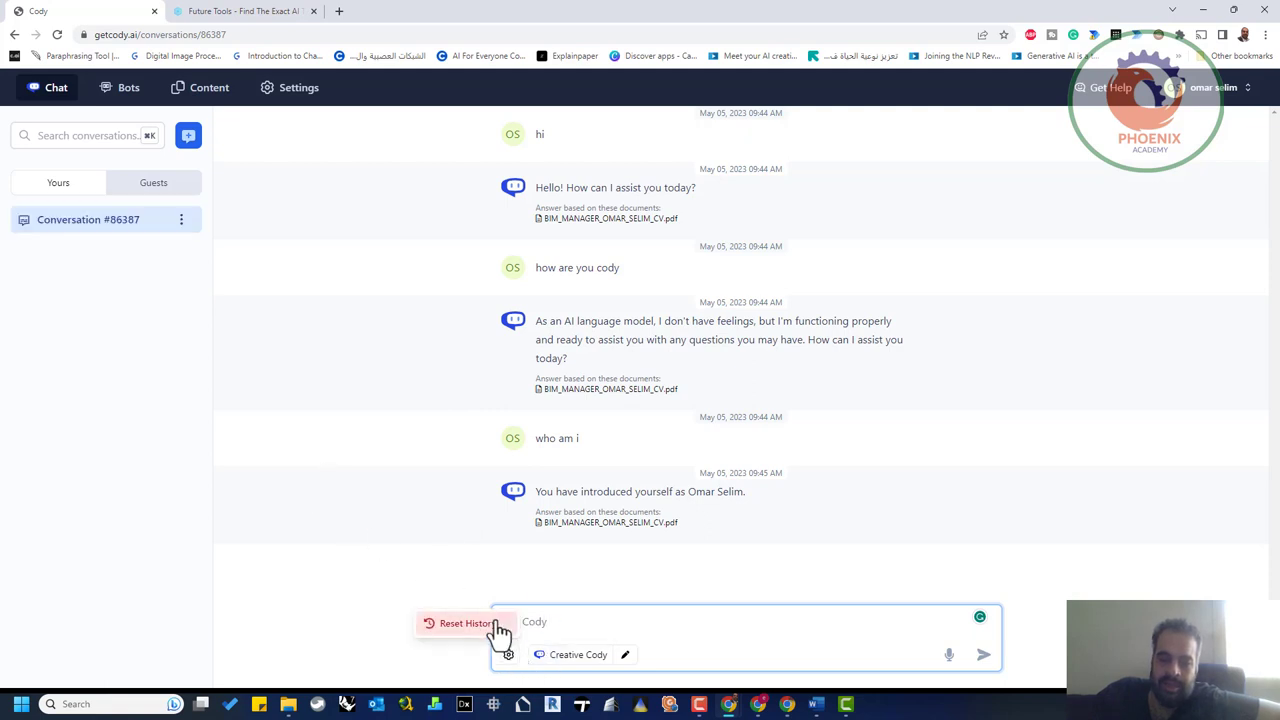
Step: Ask Creative Cody "tell me any thing about me"
click(595, 622)
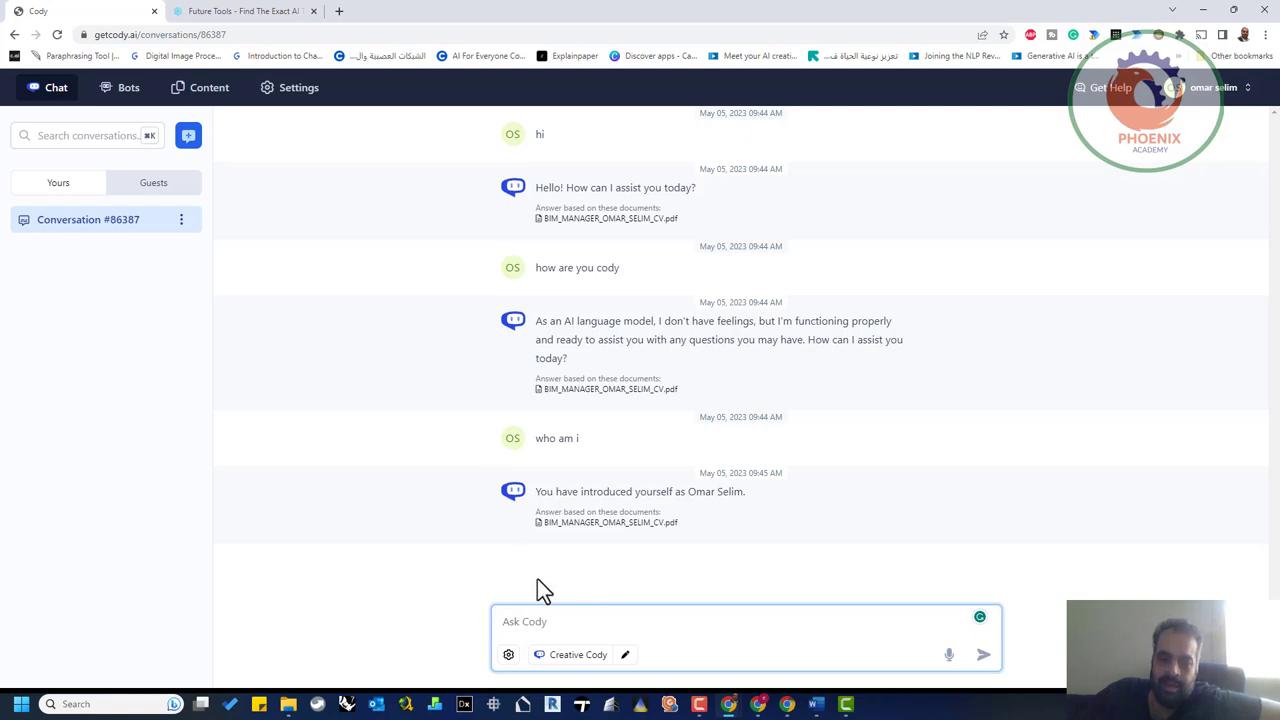
text(tell)
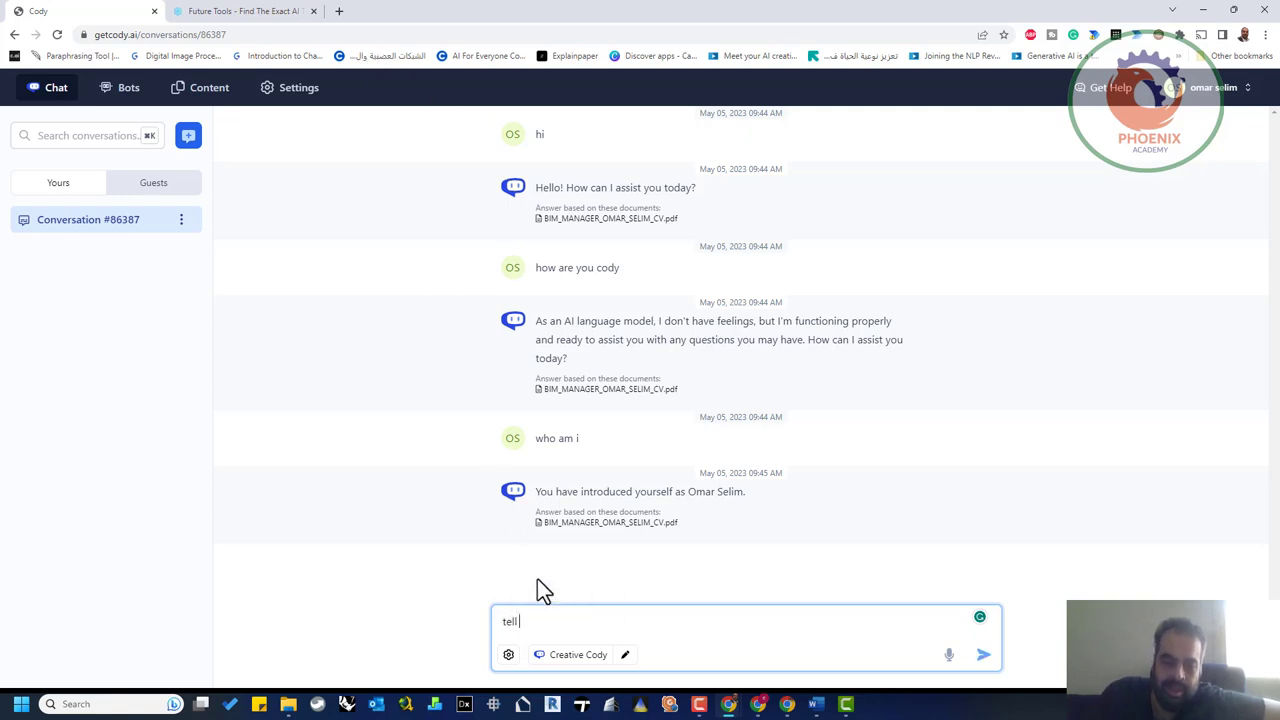
text( me any)
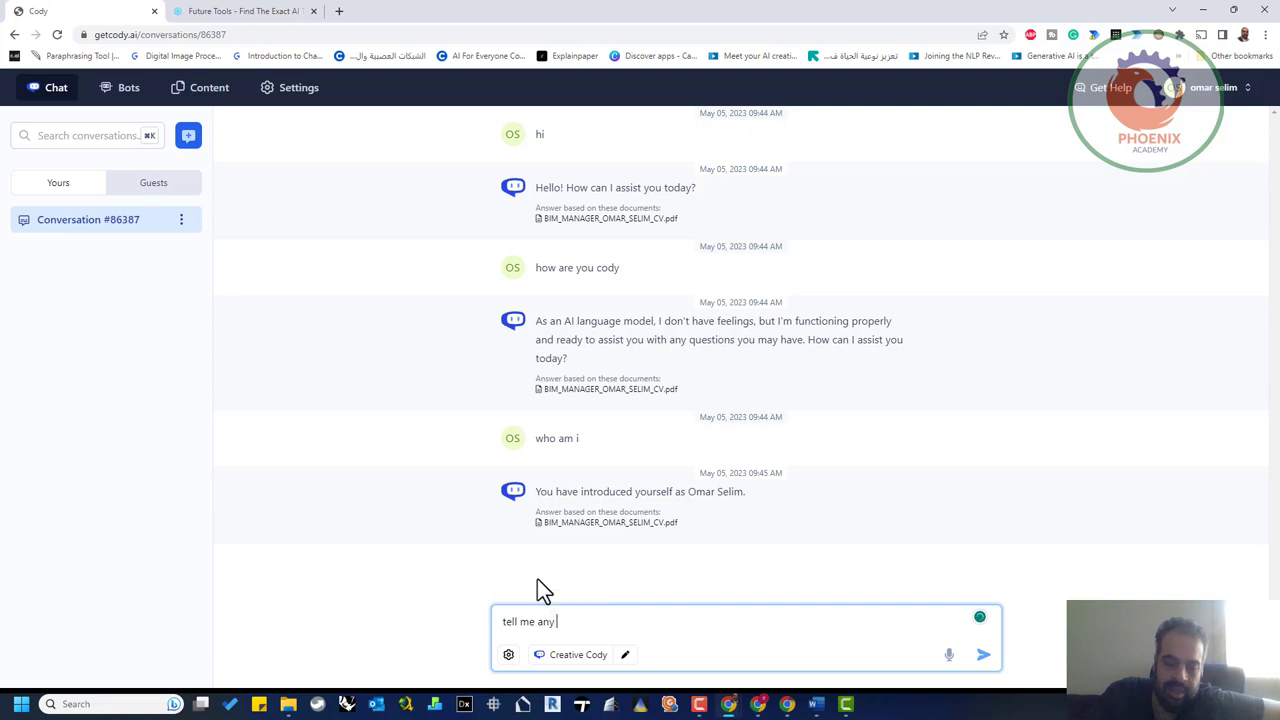
text( thing ab)
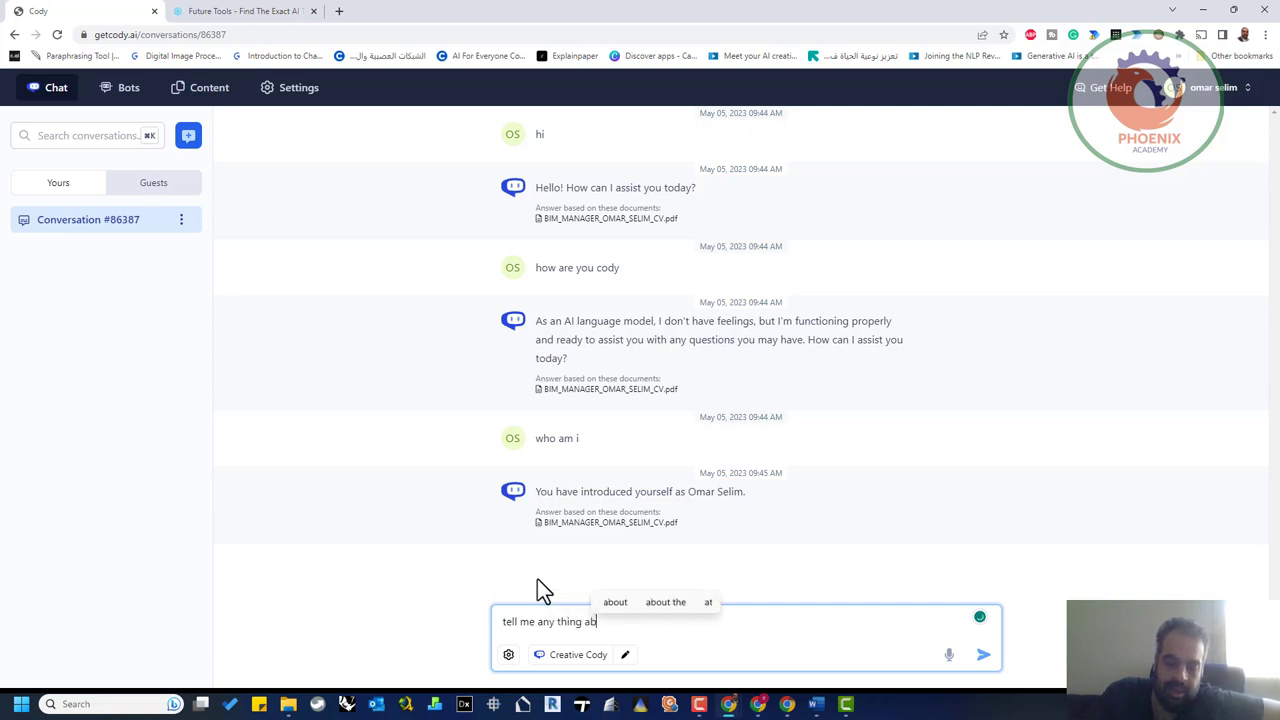
text(out me)
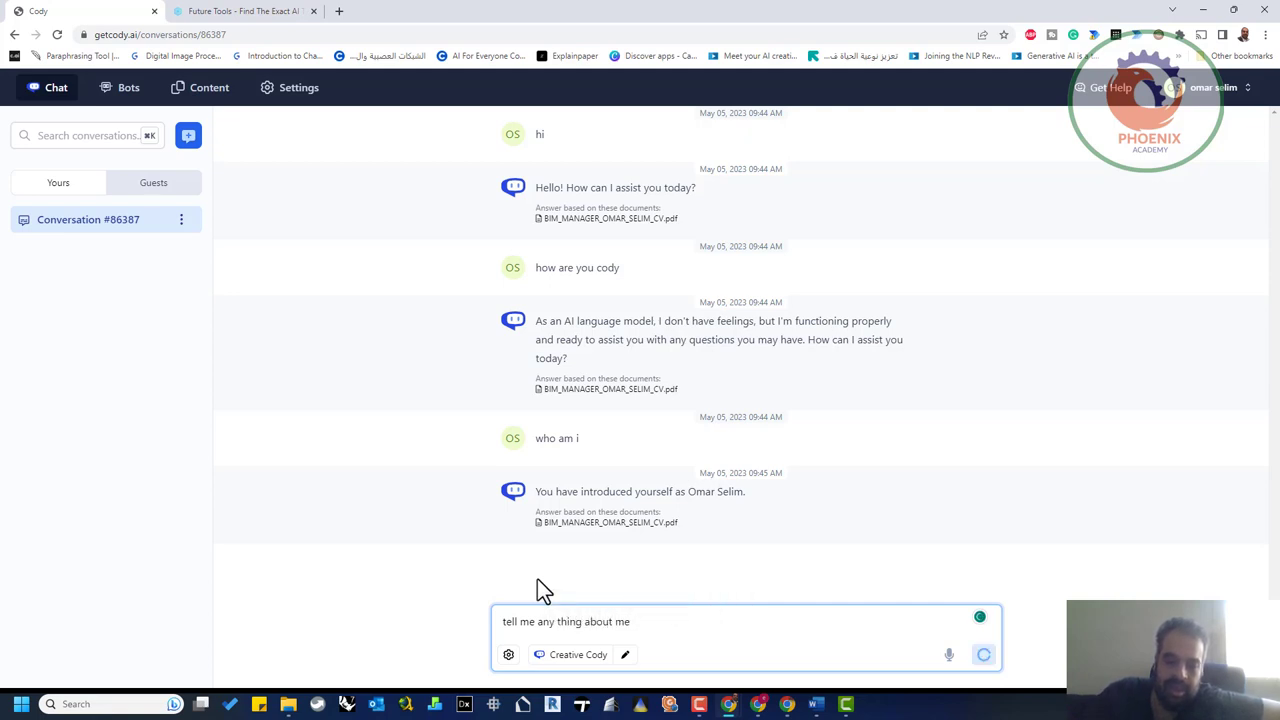